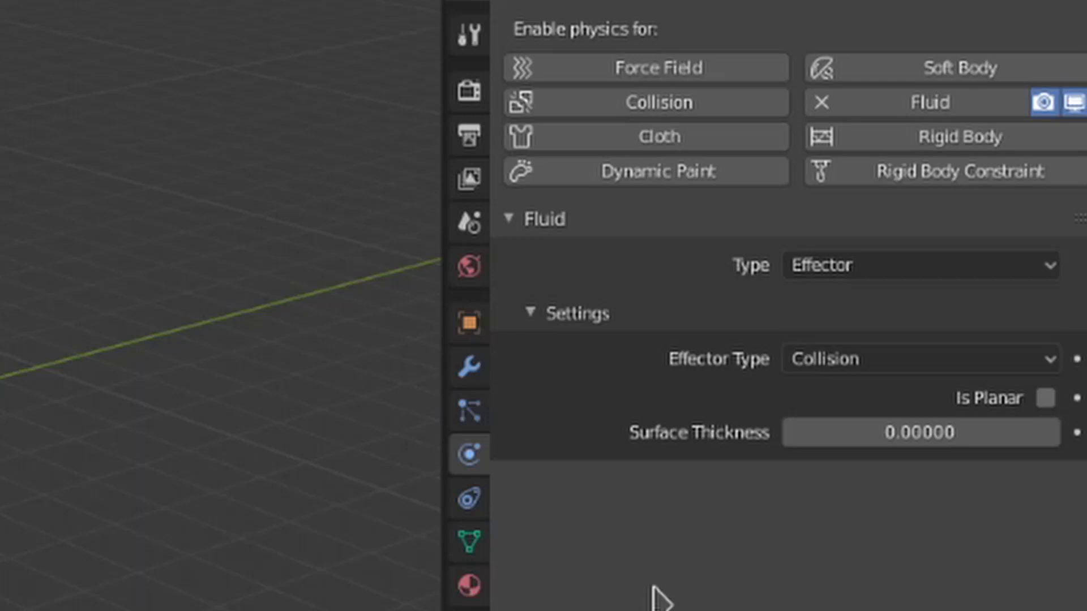
# Step: Review the effector types in the Fluid panel and leave the effector set to Collision
pyautogui.click(838, 359)
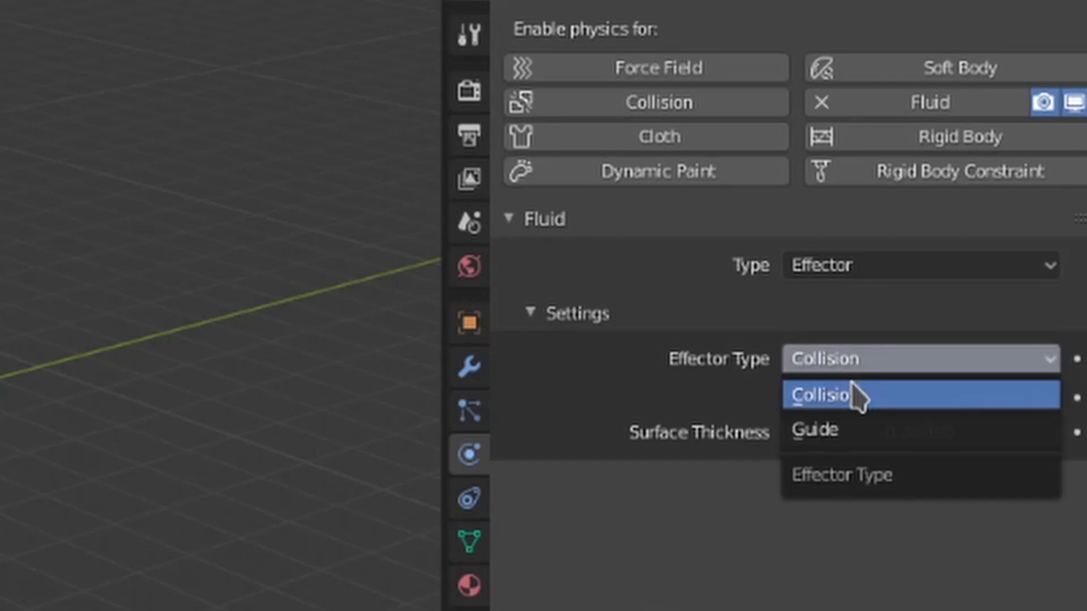
pyautogui.click(851, 396)
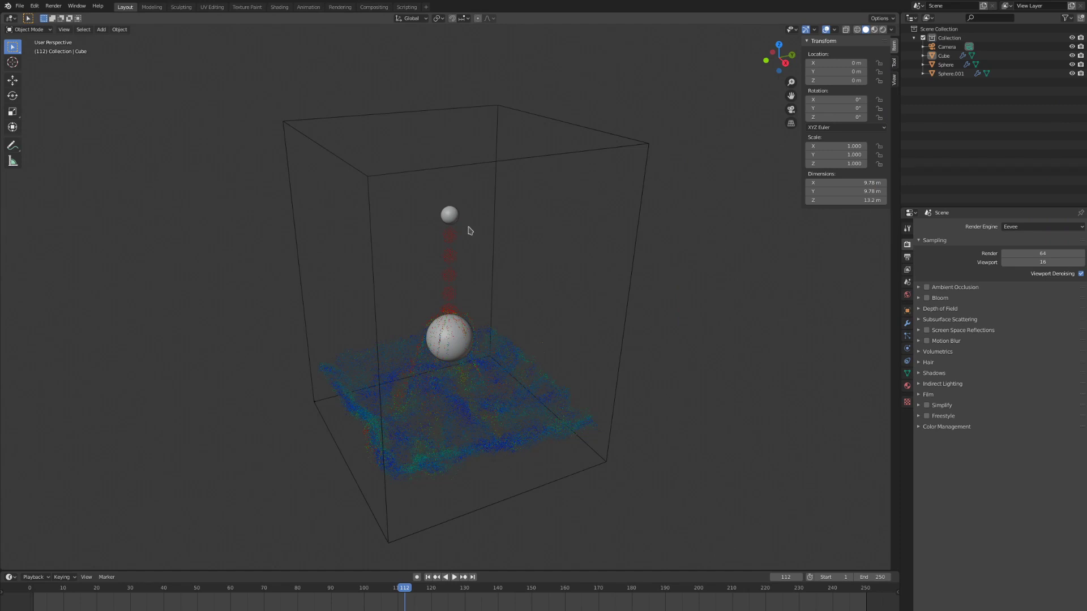
# Step: Select the Cube domain and expand the Guides subpanel of its fluid physics settings
pyautogui.click(493, 243)
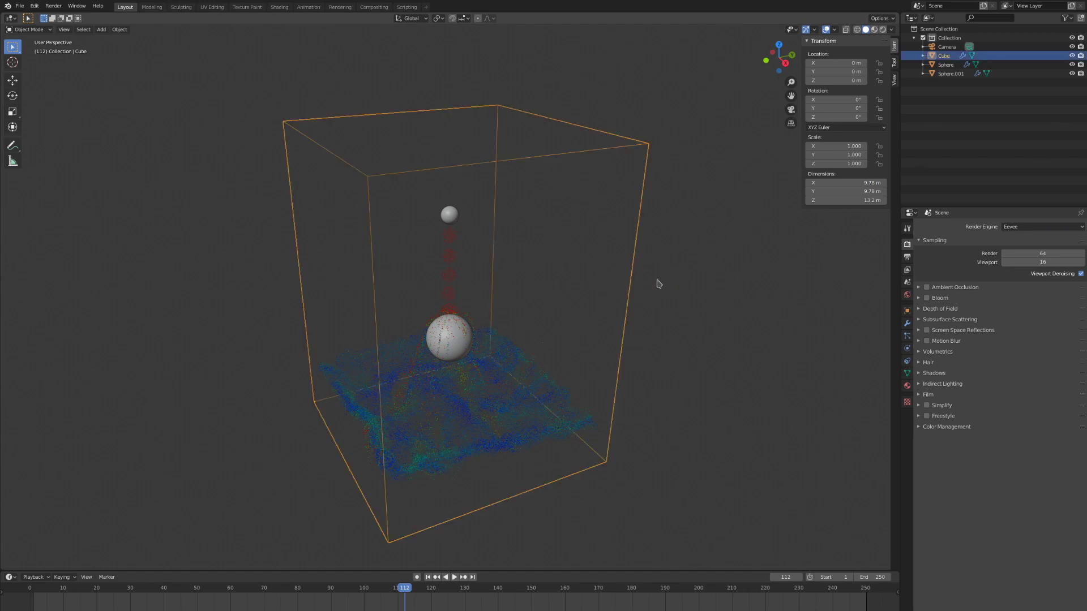
pyautogui.click(907, 349)
pyautogui.scroll(-5, 951, 385)
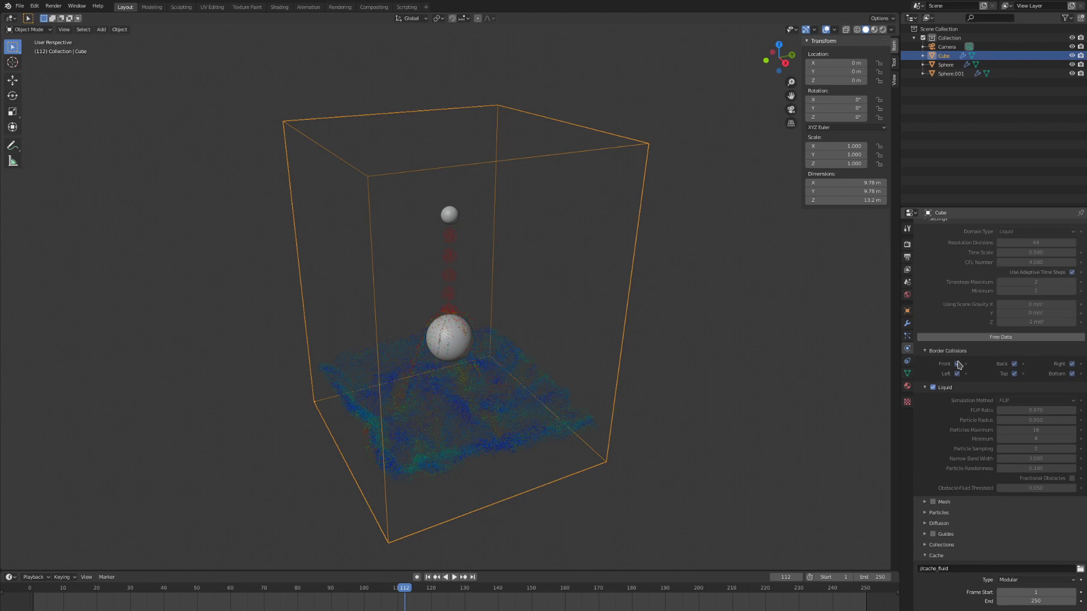
pyautogui.click(950, 499)
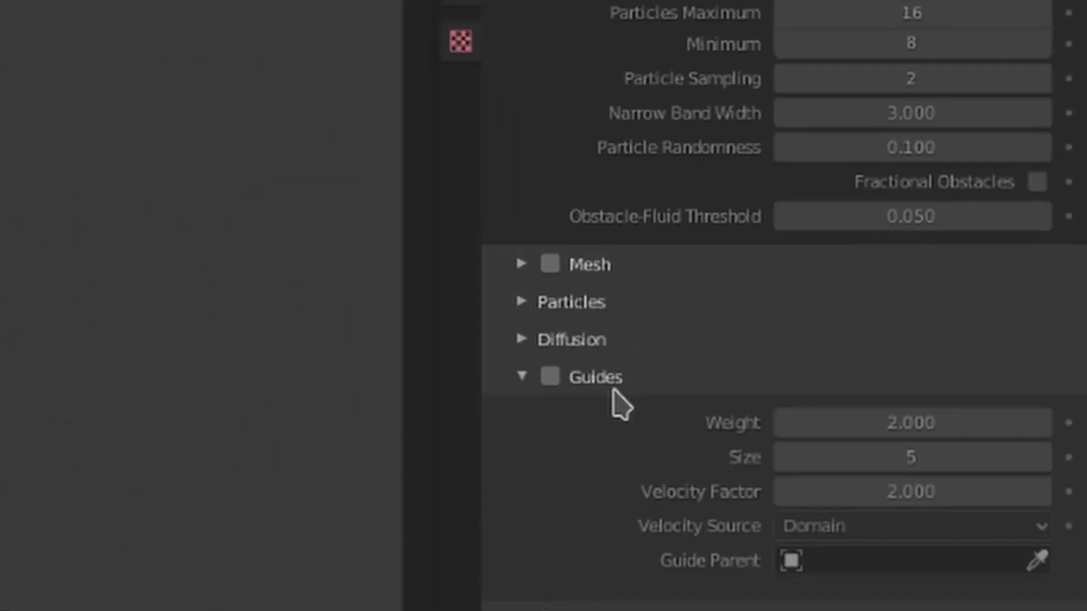
pyautogui.scroll(-4, 620, 403)
# Step: Tick Guides on, leaving Weight 2.000, Size 5 and Velocity Factor 2.000
pyautogui.click(549, 170)
pyautogui.scroll(1, 547, 181)
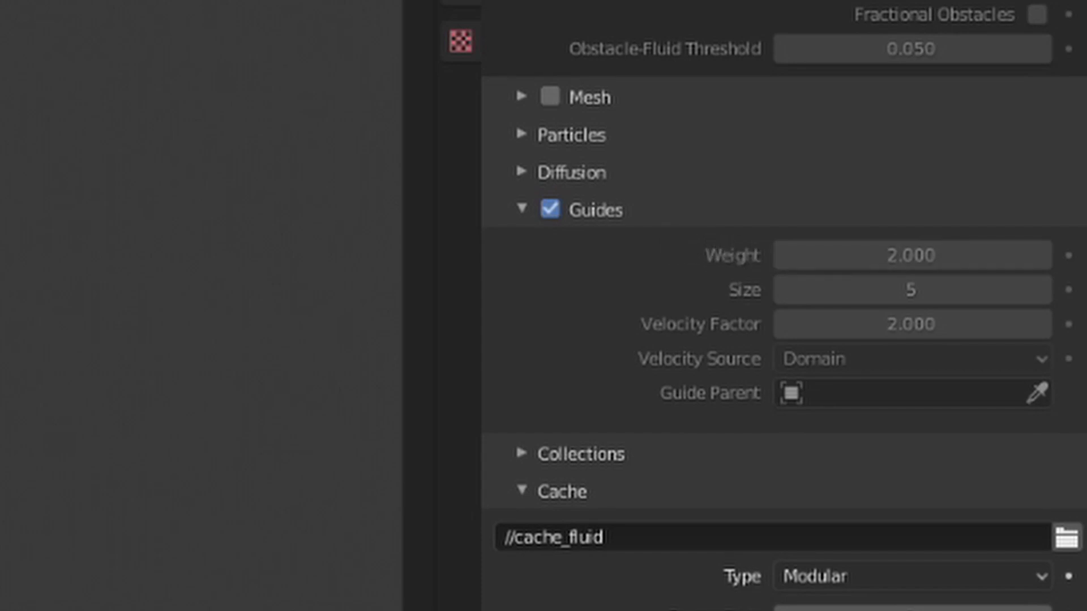
pyautogui.click(560, 211)
pyautogui.scroll(-1, 566, 219)
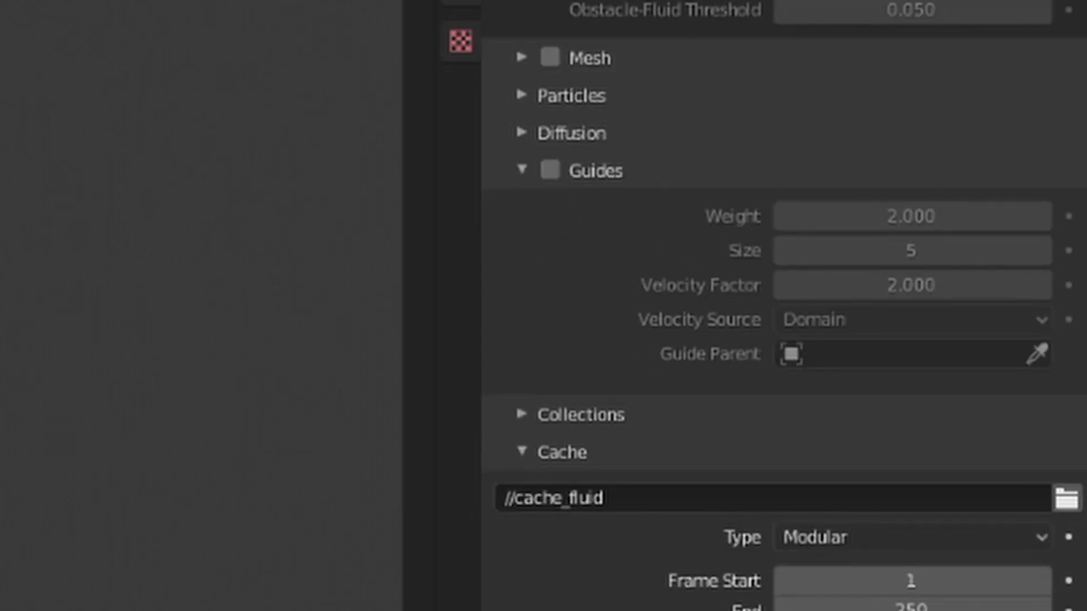
pyautogui.click(554, 174)
pyautogui.scroll(1, 556, 184)
pyautogui.scroll(-1, 785, 22)
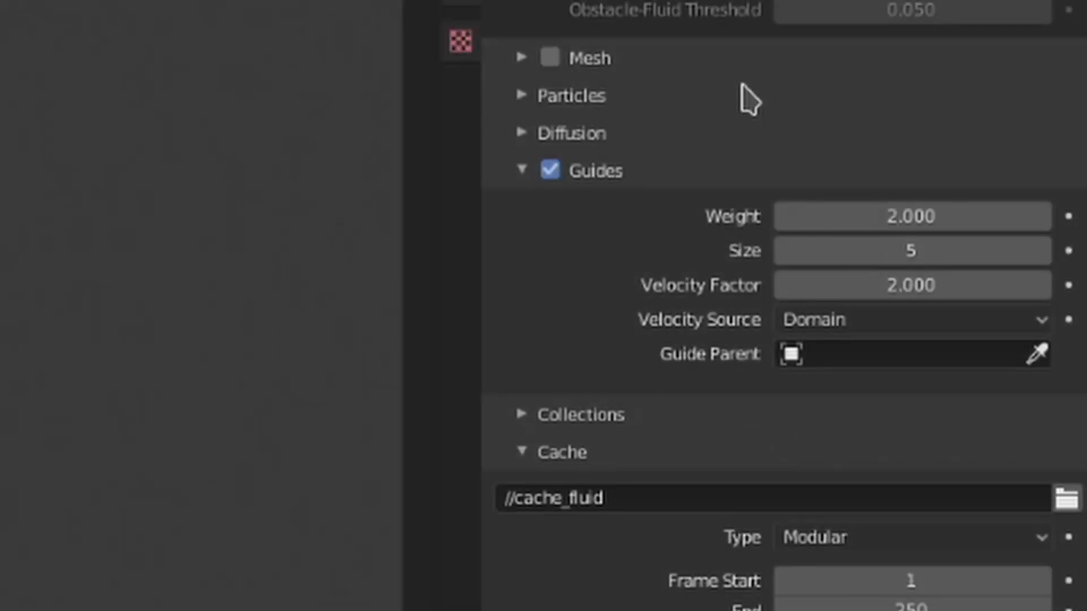
# Step: Try Effector as guide velocity source, set Weight 3.200 and Size 9, then set Velocity Factor 2.000
pyautogui.click(873, 321)
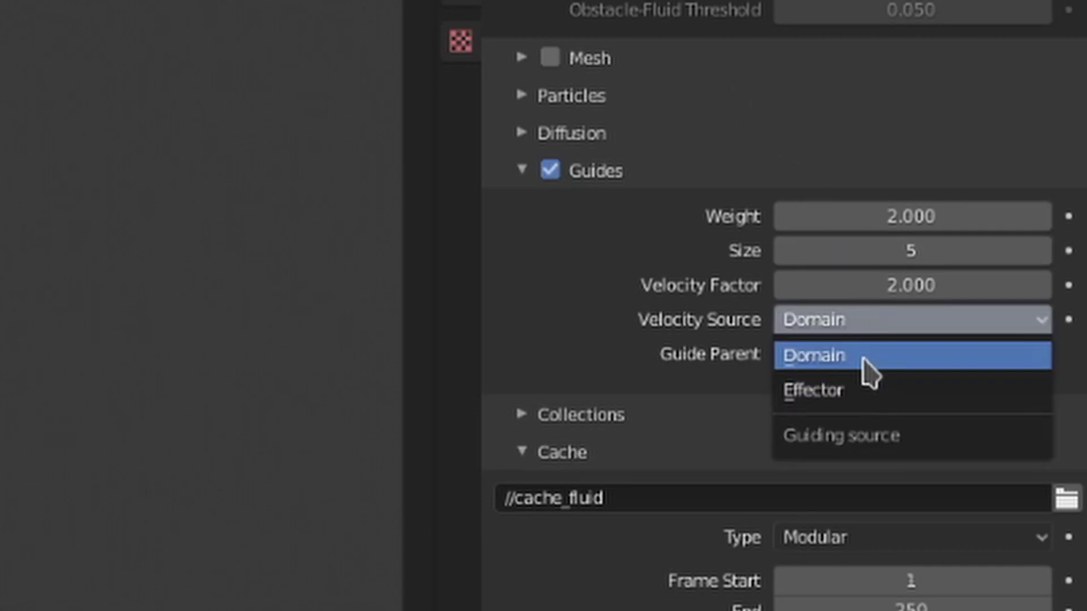
pyautogui.click(868, 398)
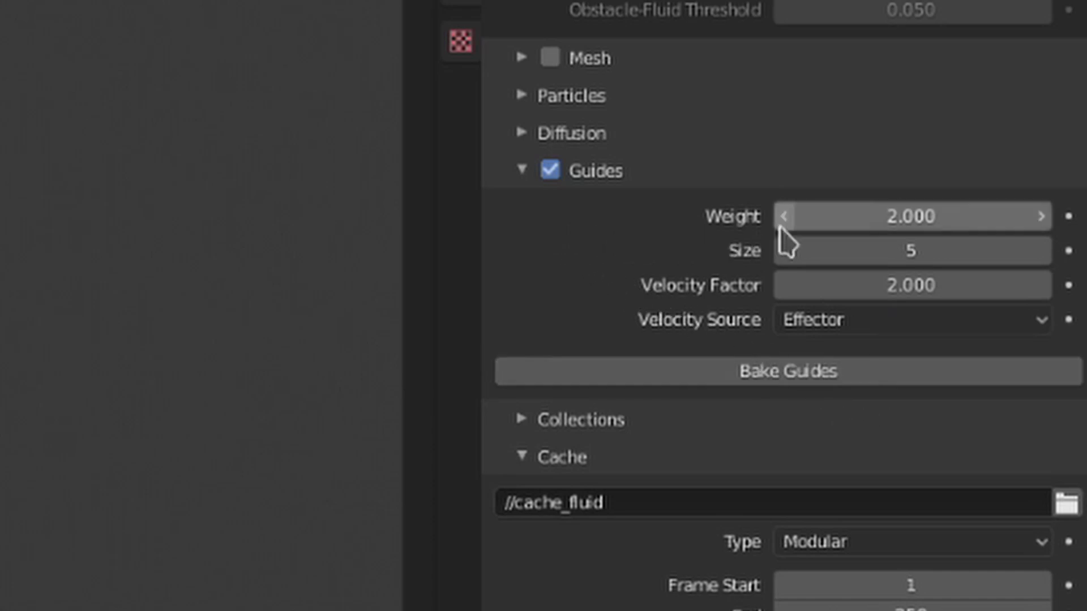
pyautogui.moveTo(825, 211); pyautogui.dragTo(895, 213)
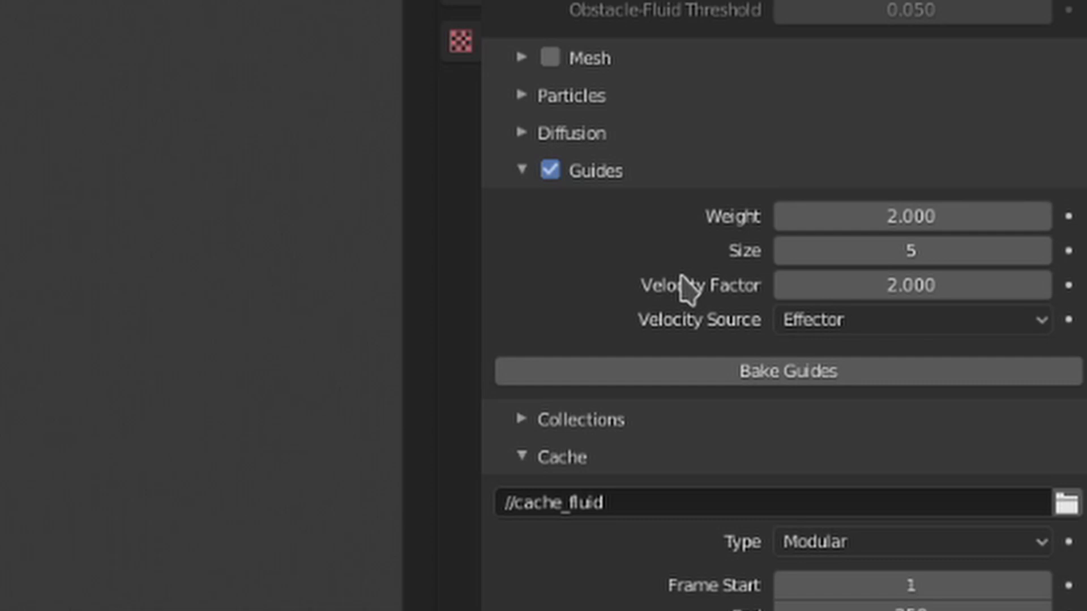
pyautogui.moveTo(911, 251); pyautogui.dragTo(951, 251)
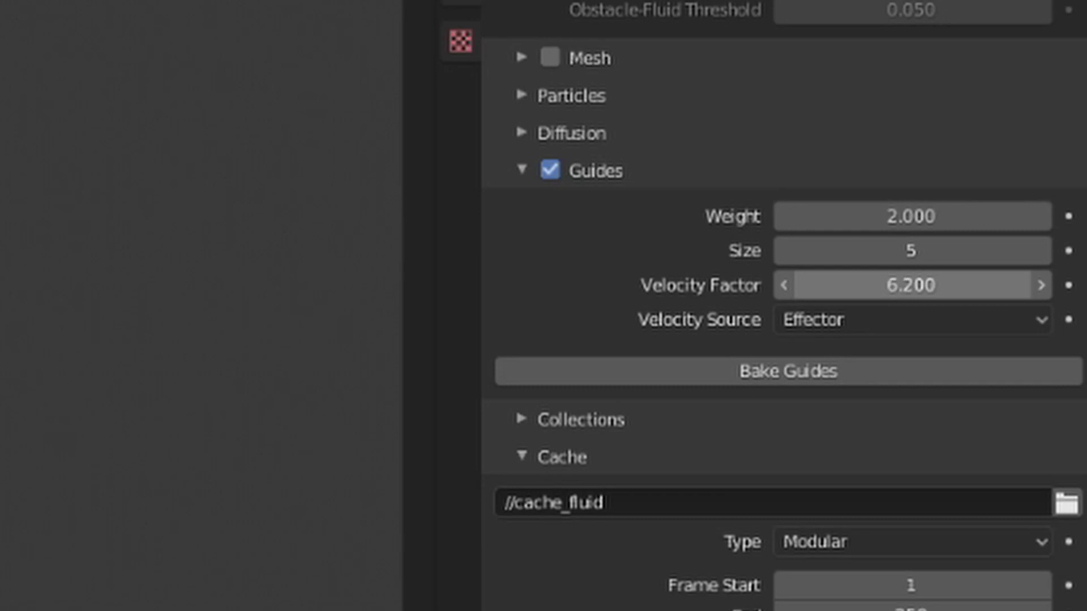
pyautogui.moveTo(908, 285); pyautogui.dragTo(801, 285)
pyautogui.click(801, 285)
pyautogui.write('2')
pyautogui.press('Return')
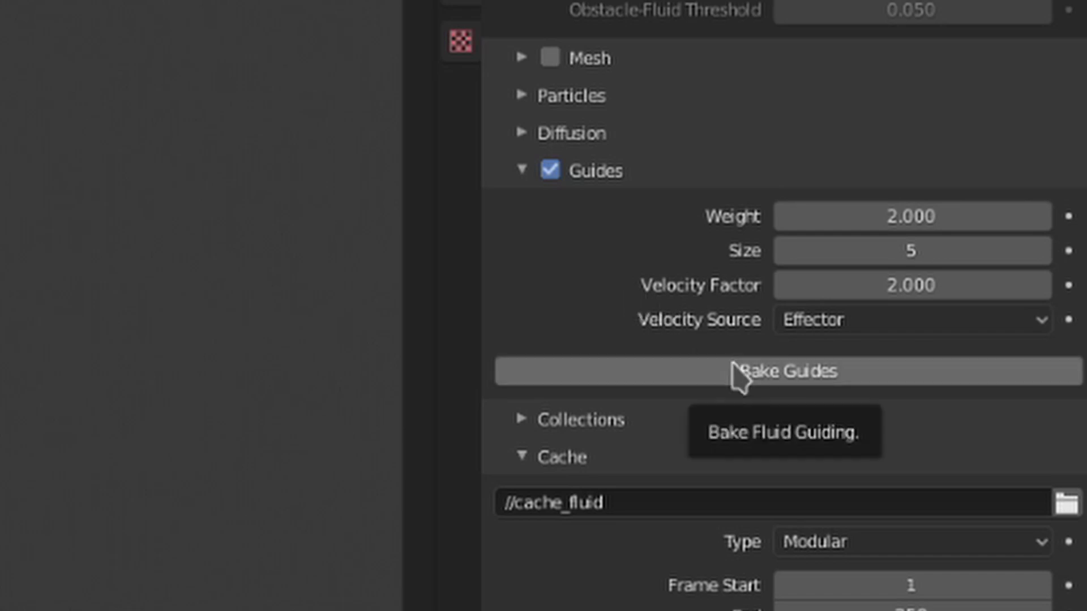
# Step: Start then pause Bake Guides, restore Velocity Source to Domain, and select the effector object
pyautogui.click(739, 371)
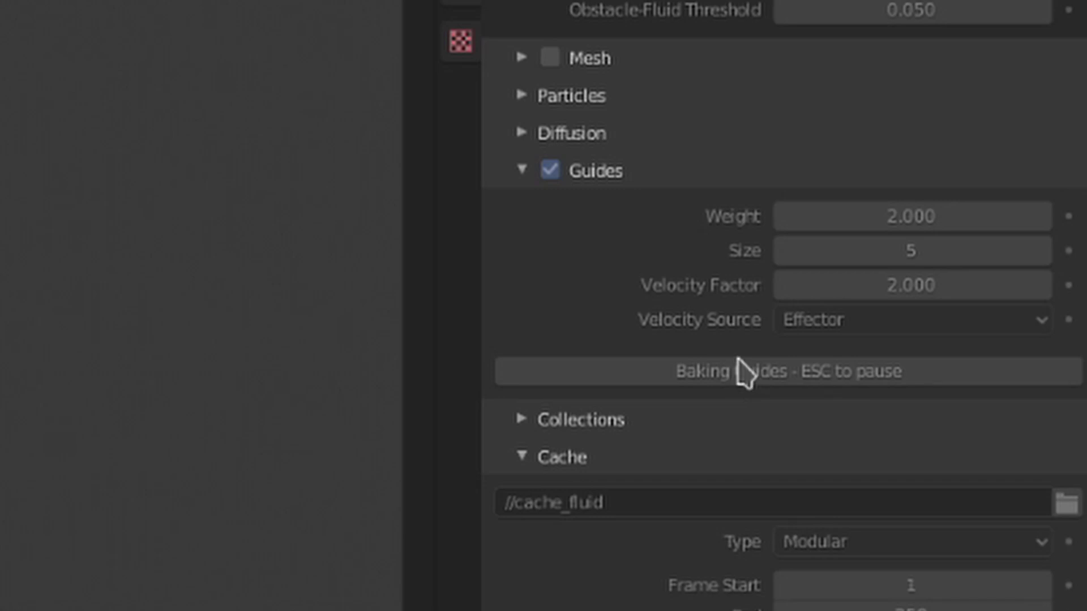
pyautogui.press('Escape')
pyautogui.click(833, 320)
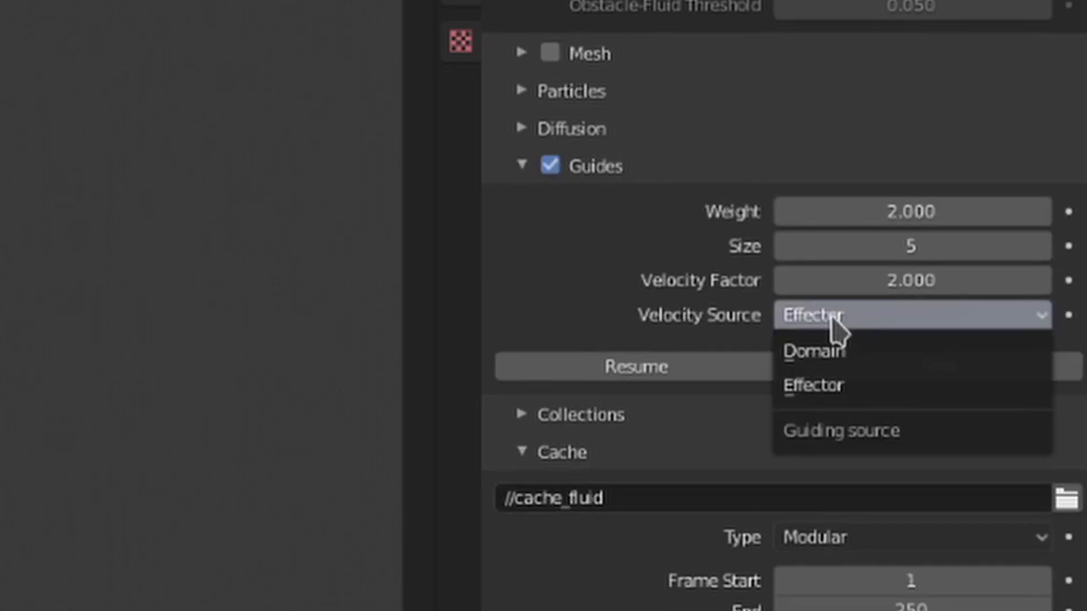
pyautogui.click(850, 352)
pyautogui.click(849, 355)
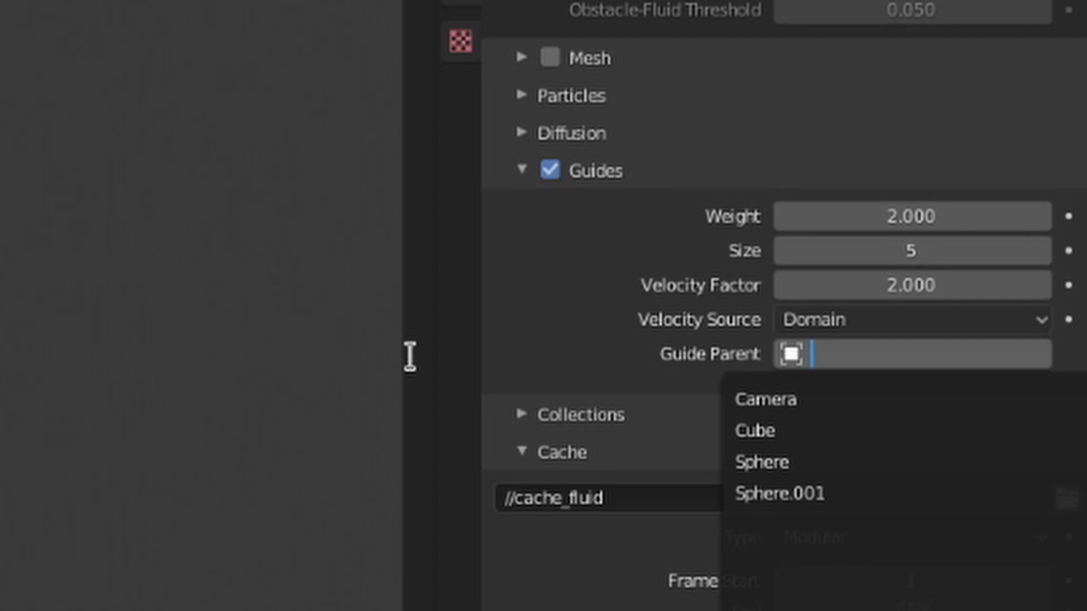
pyautogui.click(662, 349)
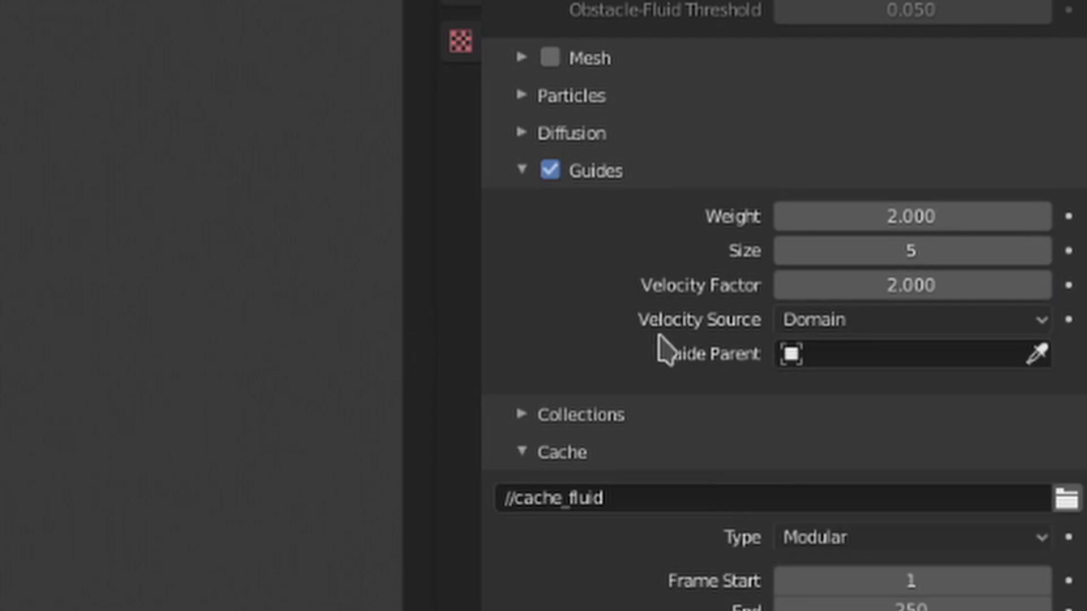
pyautogui.click(203, 335)
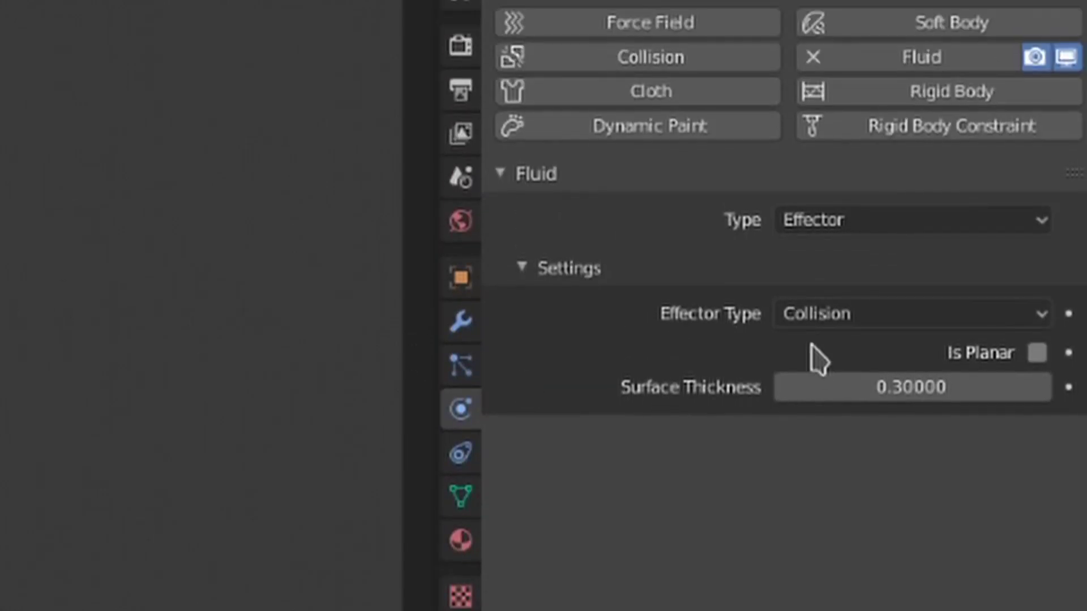
# Step: Change the effector type to Guide and drag Surface Thickness to about 0.656
pyautogui.click(850, 312)
pyautogui.click(866, 382)
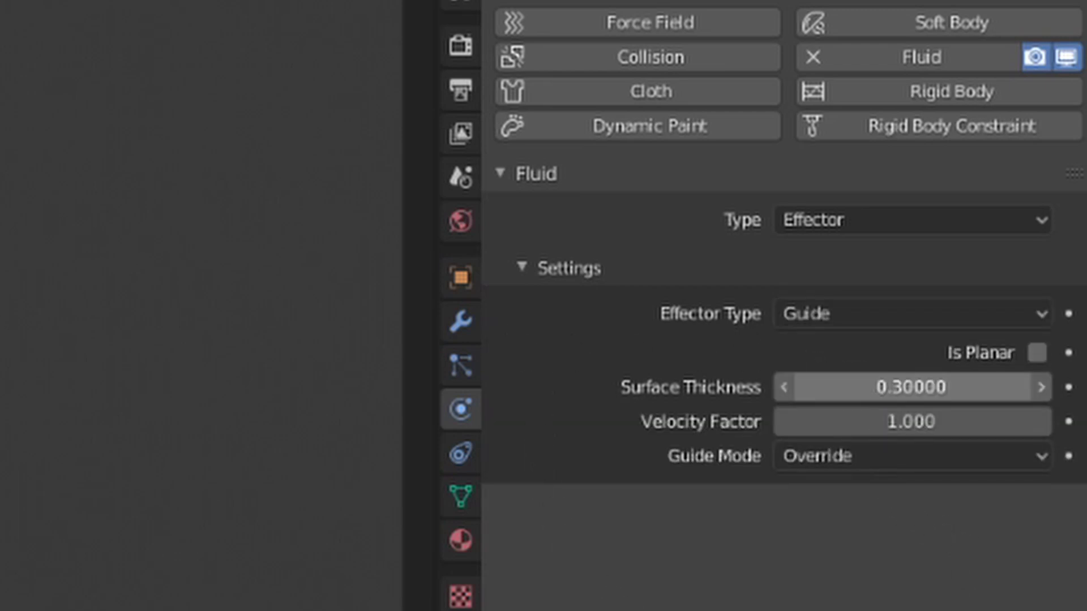
pyautogui.moveTo(911, 388); pyautogui.dragTo(934, 387)
pyautogui.moveTo(912, 388)
pyautogui.mouseDown()
pyautogui.moveTo(965, 387)
pyautogui.moveTo(911, 387)
pyautogui.mouseUp()
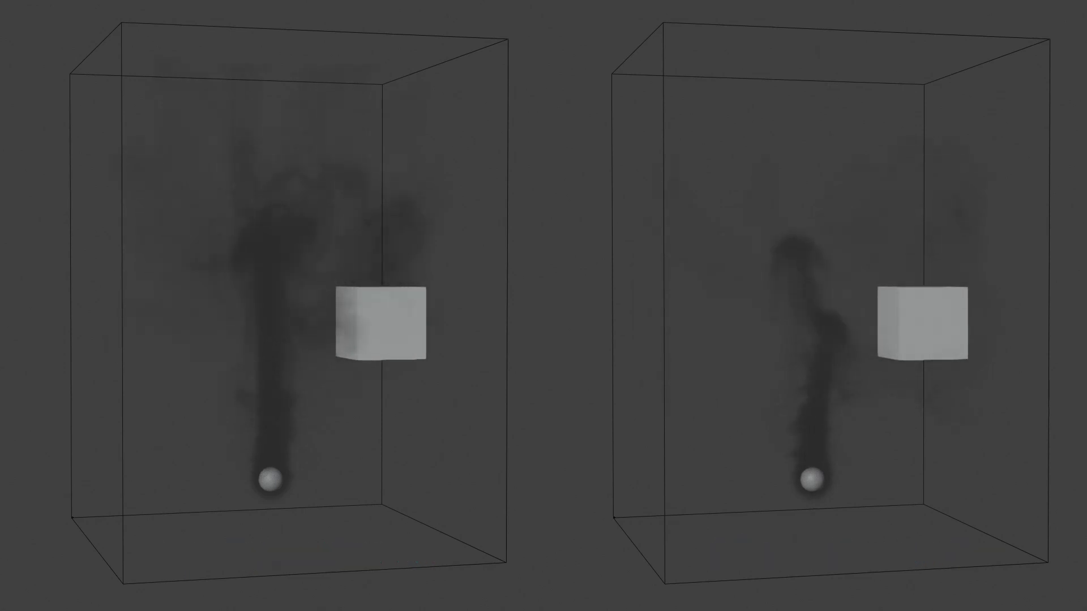
# Step: Try Guide Modes Minimize and Override, finally settling on Averaged
pyautogui.click(1036, 457)
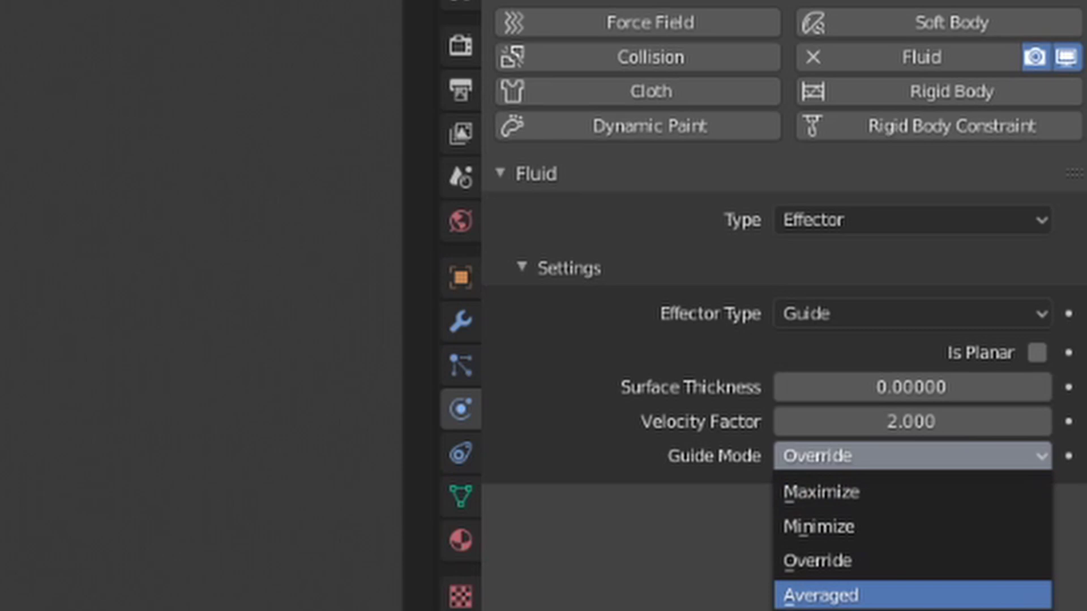
pyautogui.click(949, 528)
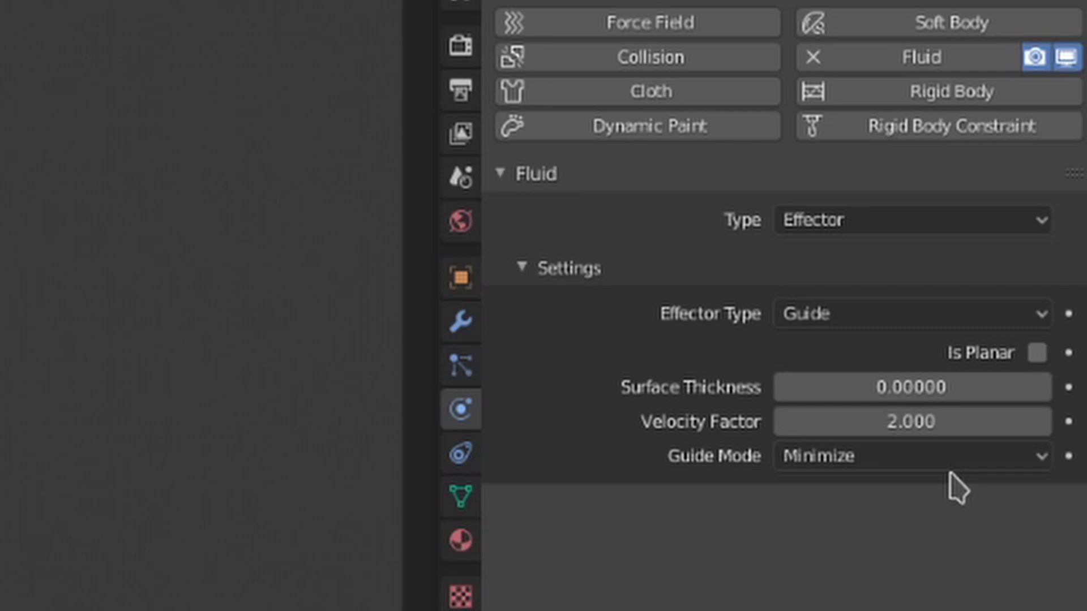
pyautogui.click(906, 455)
pyautogui.click(904, 560)
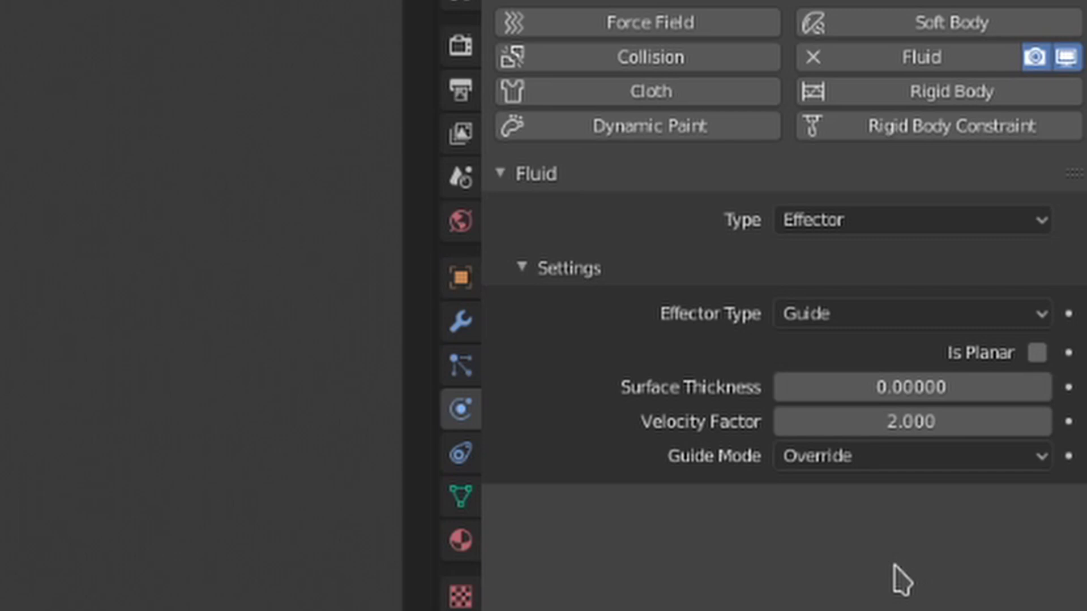
pyautogui.click(859, 458)
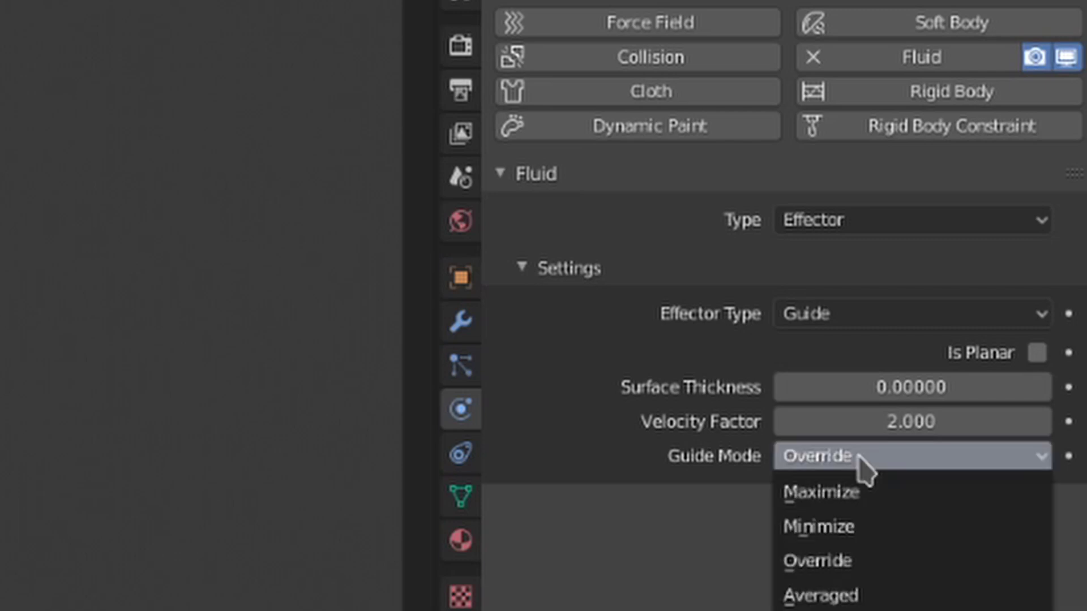
pyautogui.click(844, 591)
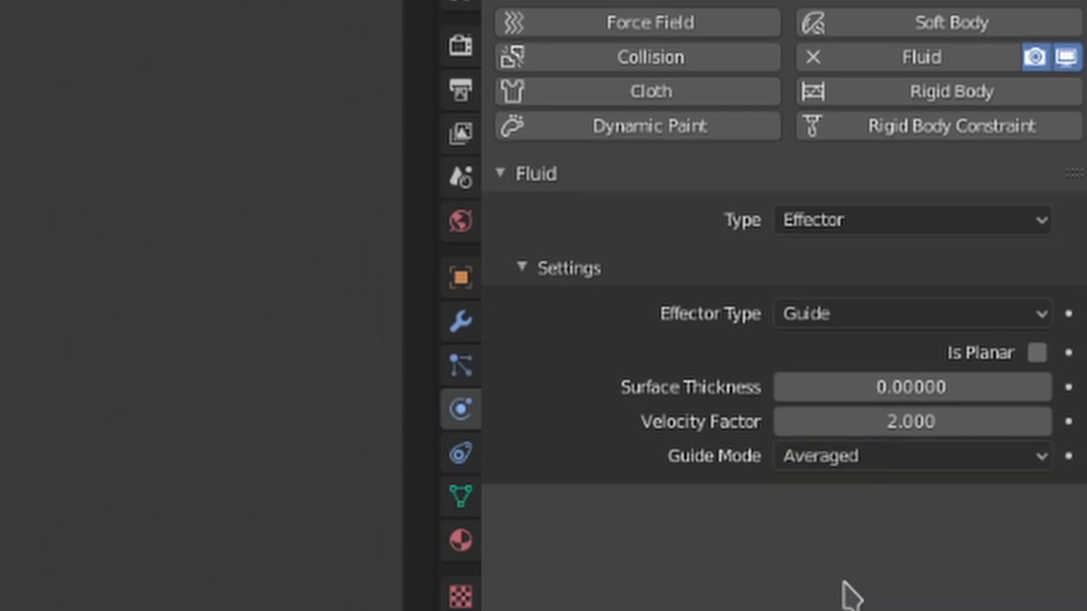